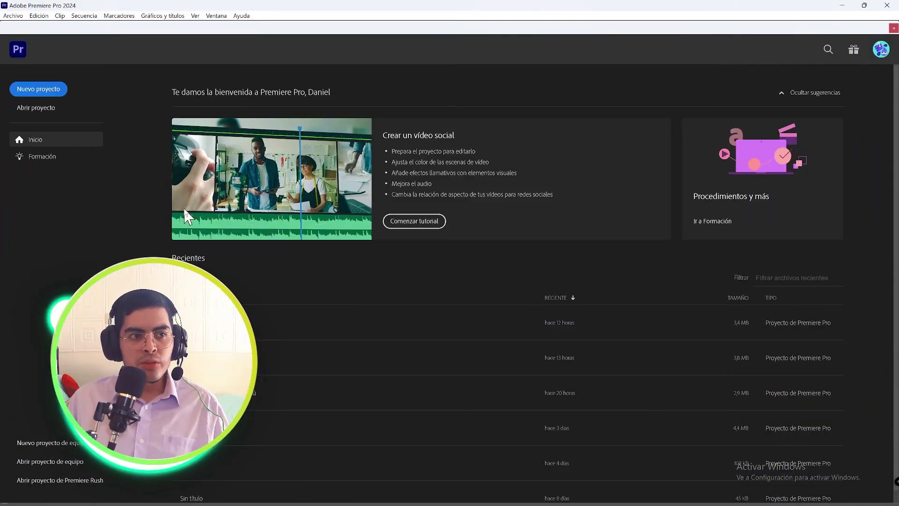
- Create a new project named 'Presentación servicios Marieú' saved in the V32 folder
click(23, 97)
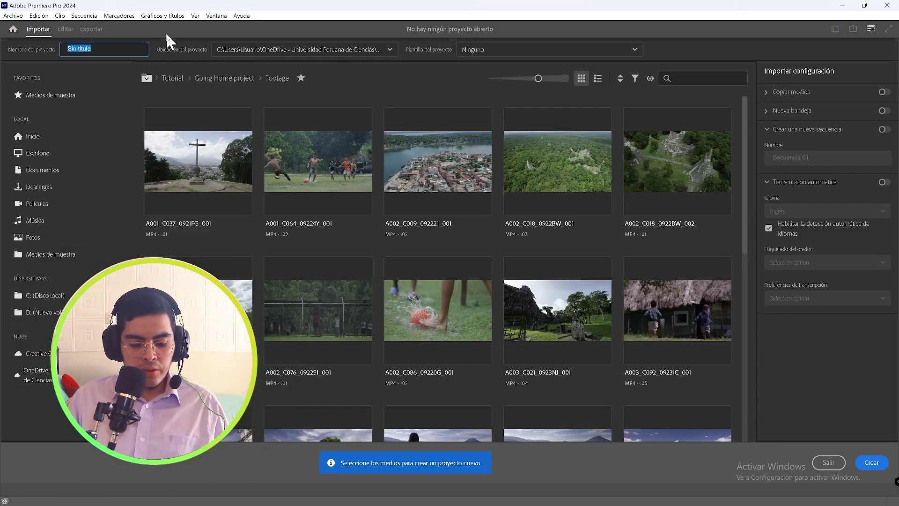
text(Presentación servicios Mar)
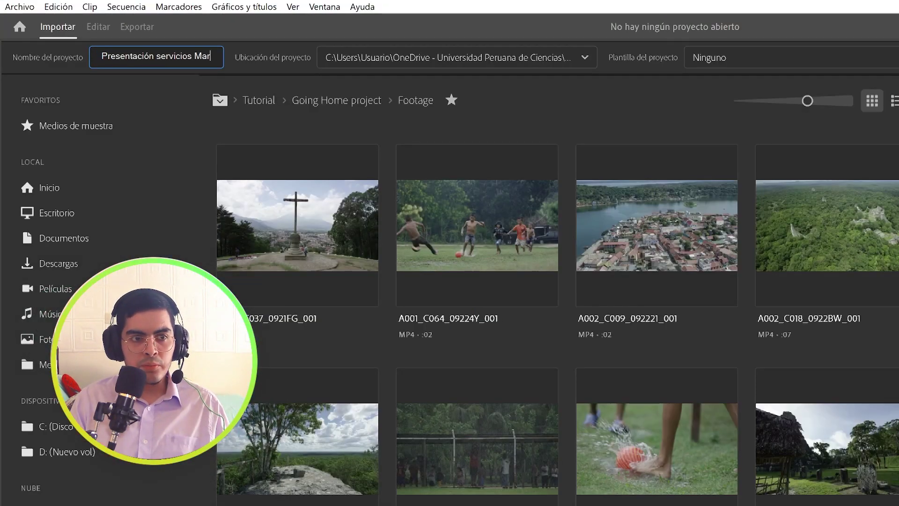
text(i)
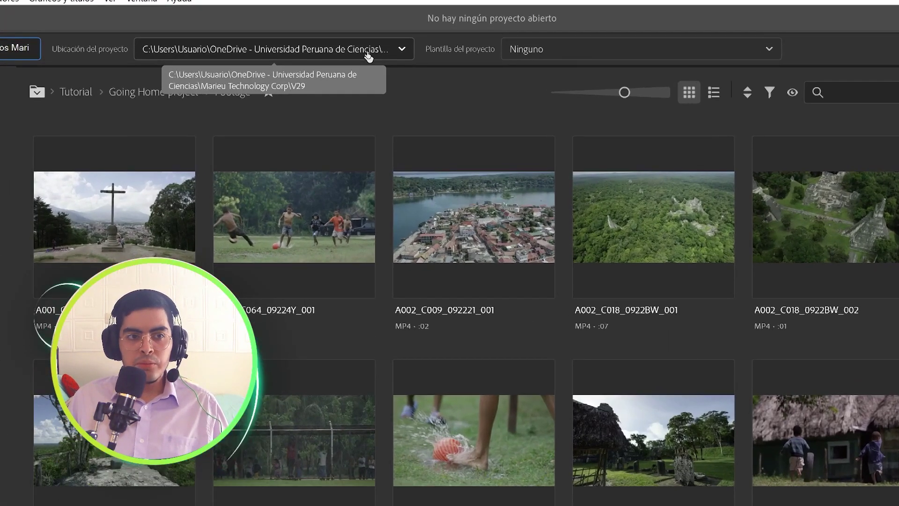
click(367, 53)
click(298, 163)
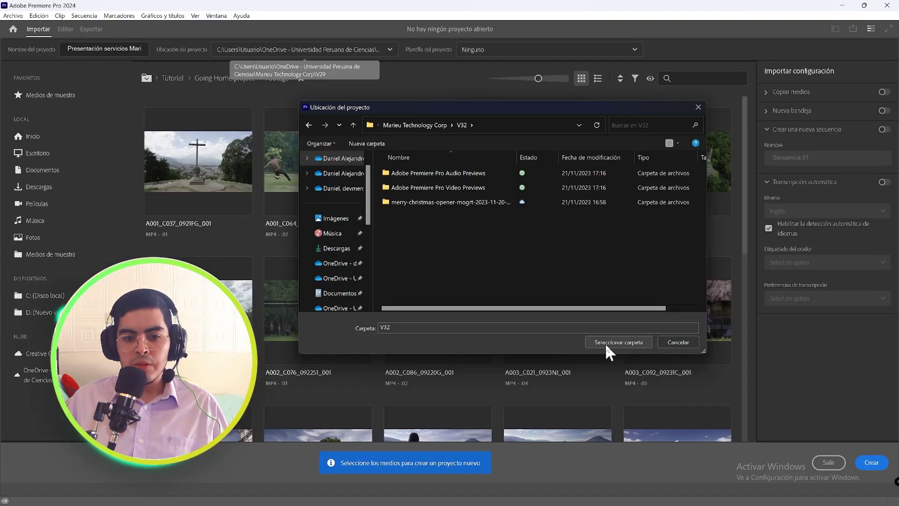
click(619, 342)
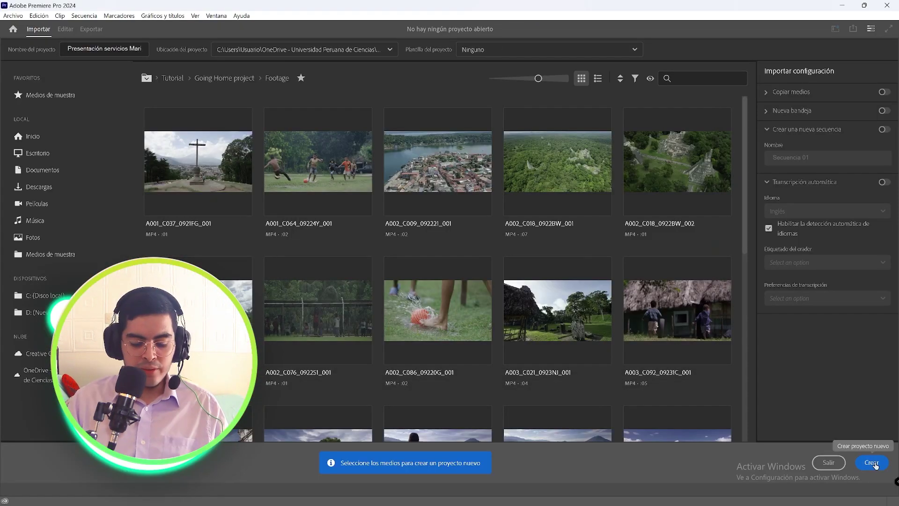
click(872, 462)
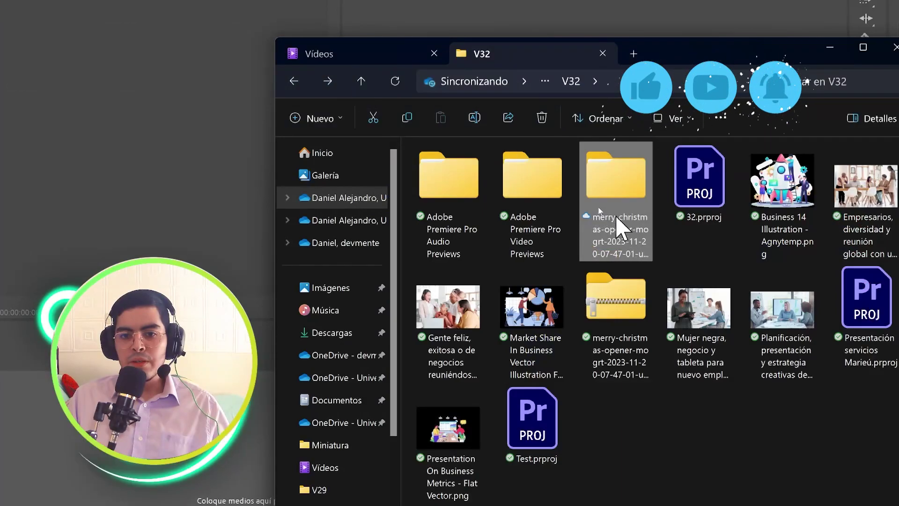
- Open HelpFile_Pr.txt from the merry-christmas-opener template folder
double_click(614, 201)
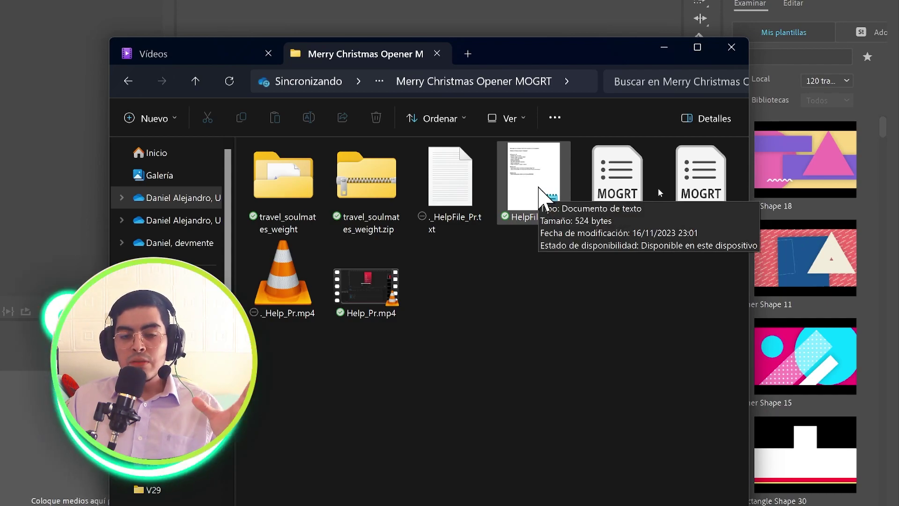
double_click(535, 178)
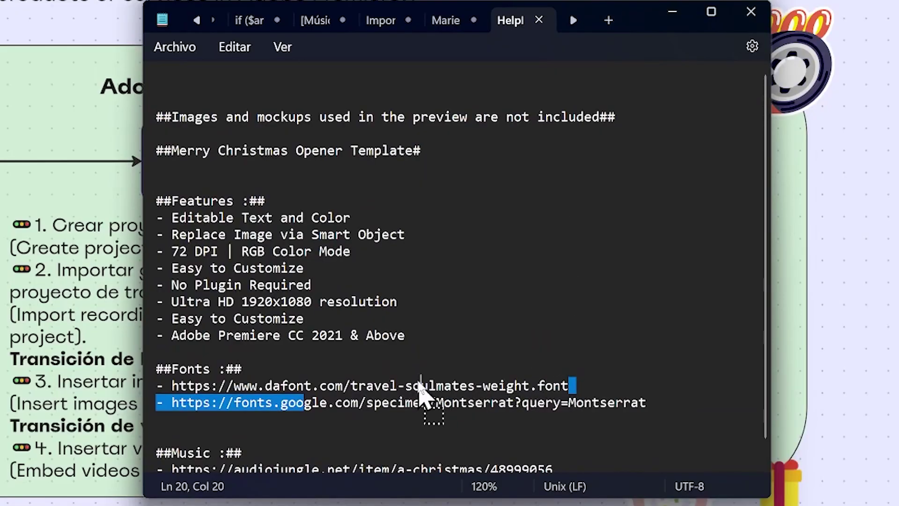
- Select the DaFont link in the help notes and open the travel_soulmates_weight font folder
drag(420, 395, 172, 386)
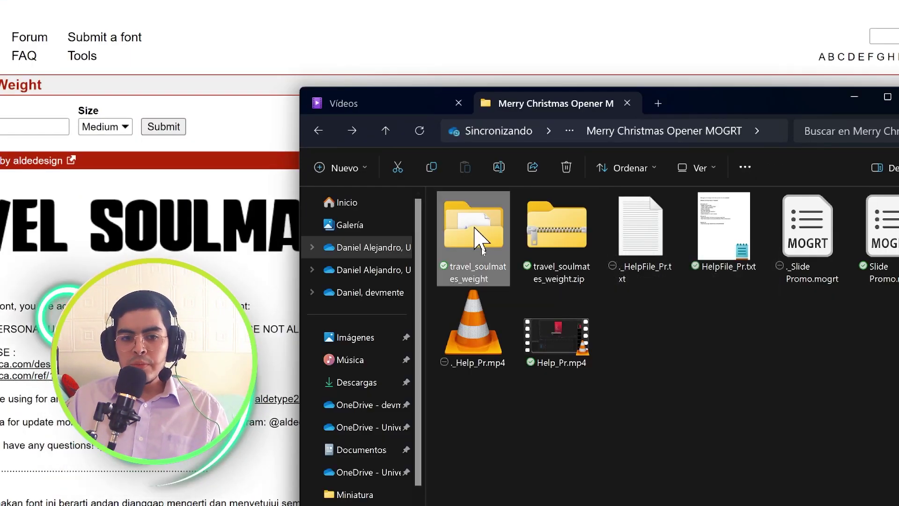
double_click(474, 225)
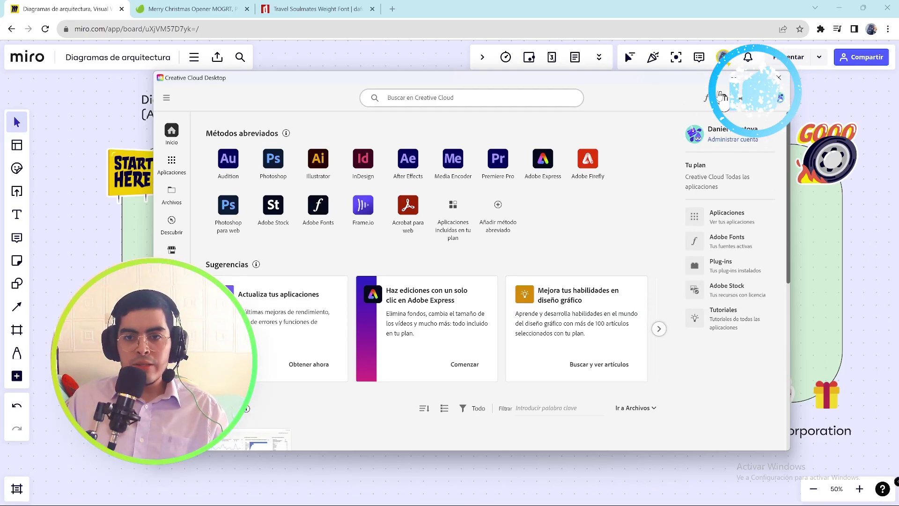
- Upload 'Travel Soulmates Weight - TTF.ttf' to Creative Cloud's Fuentes añadidas
click(706, 98)
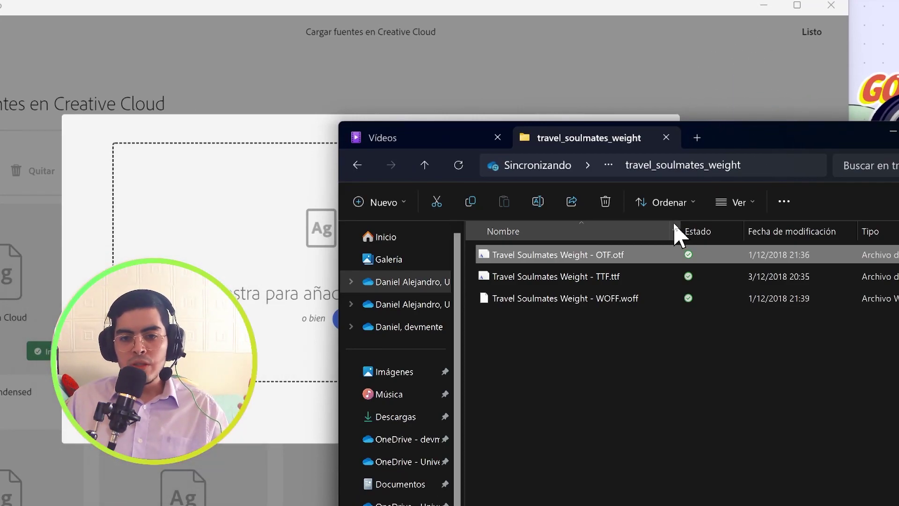
click(675, 226)
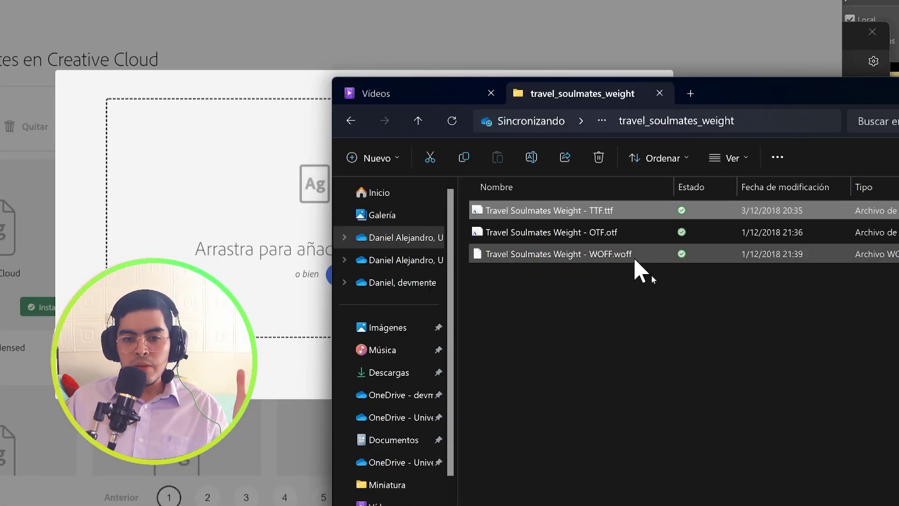
drag(553, 213, 172, 241)
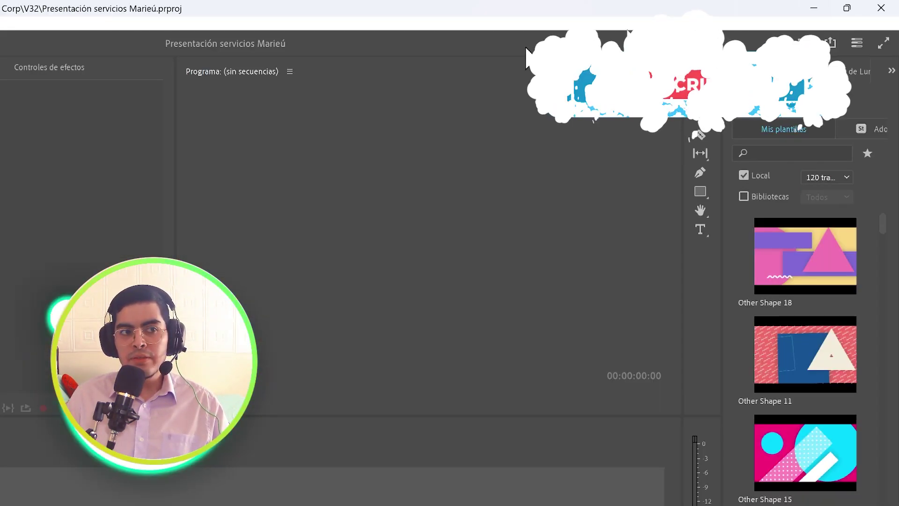
- Add the Merry Christmas Opener MOGRT folder as an additional Essential Graphics template folder
click(198, 25)
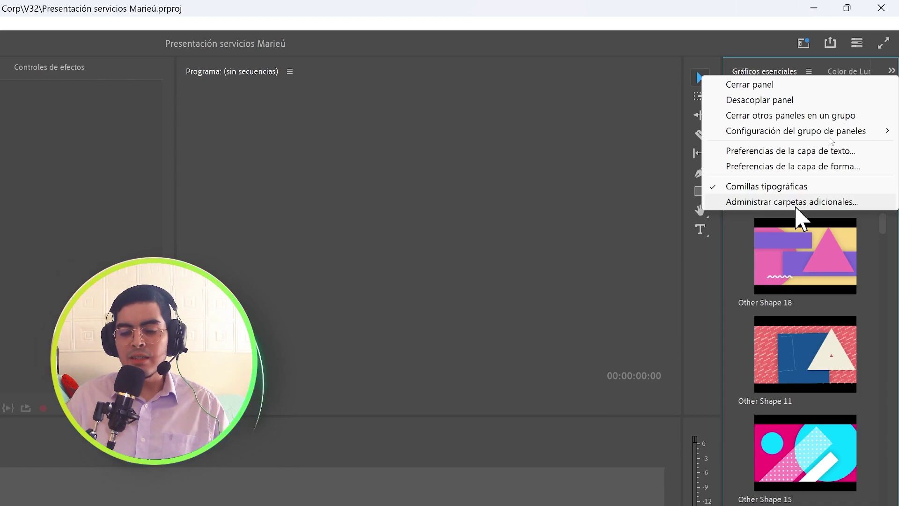
click(796, 204)
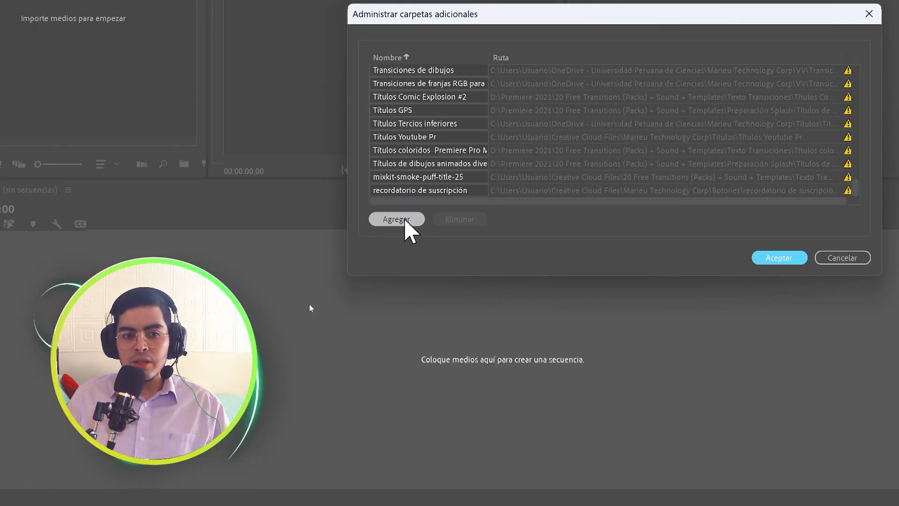
click(406, 220)
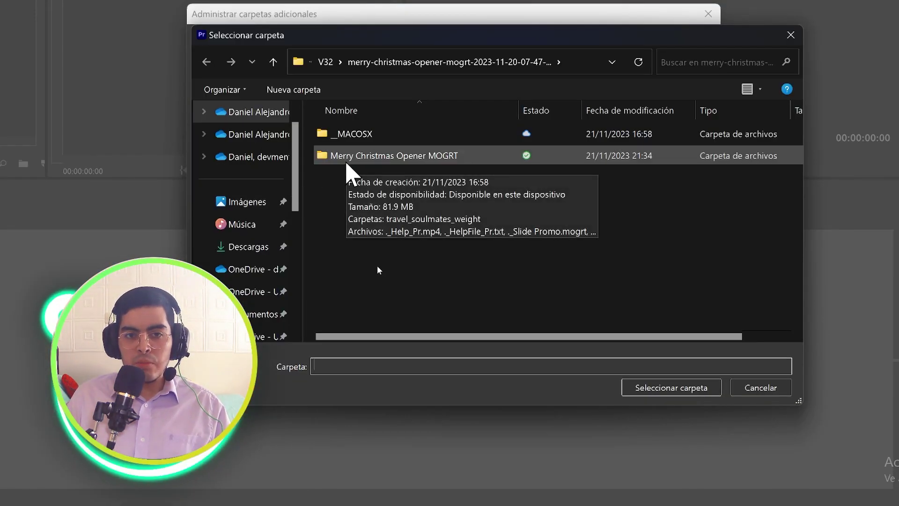
click(347, 160)
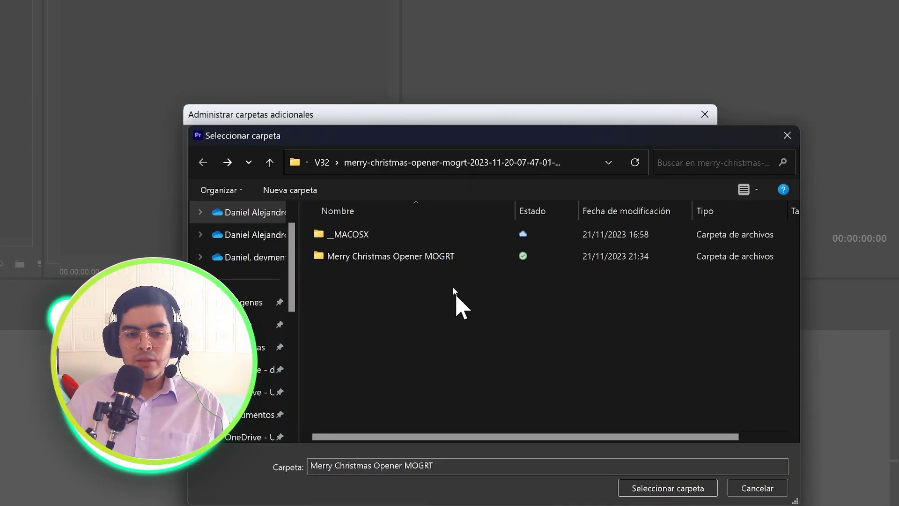
mouse_move(429, 268)
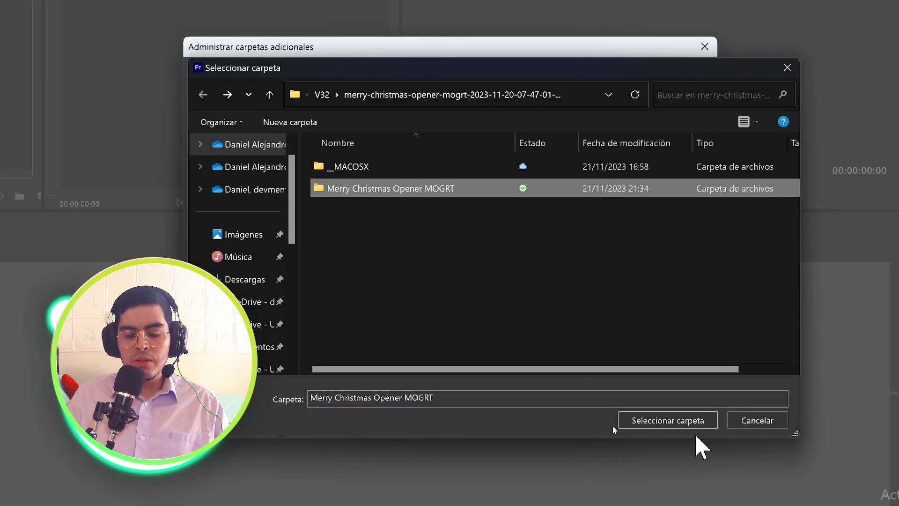
click(668, 488)
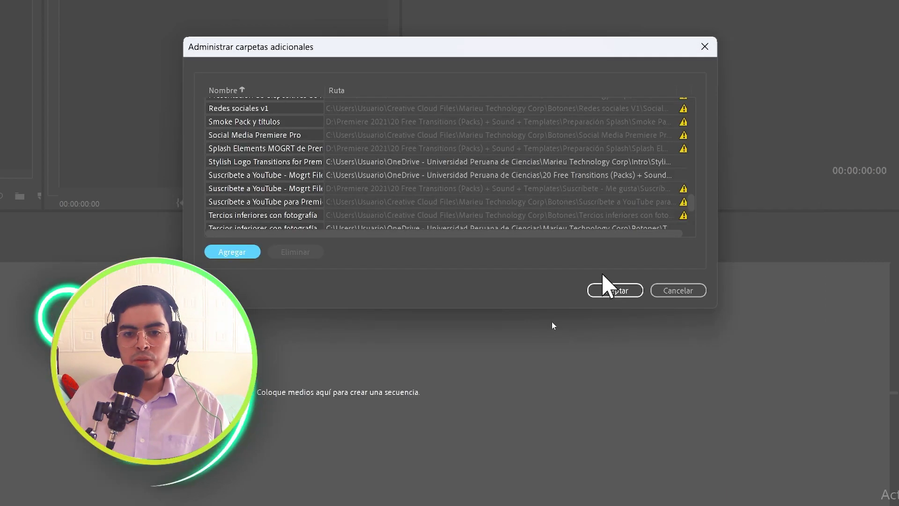
click(613, 292)
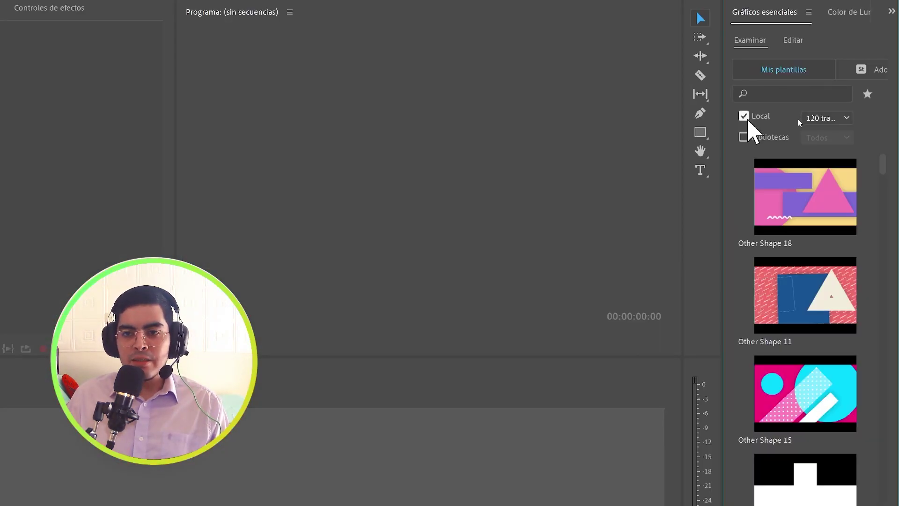
- Filter Mis plantillas to the Merry Christmas Opener MOGRT folder to show Slide Promo
click(851, 117)
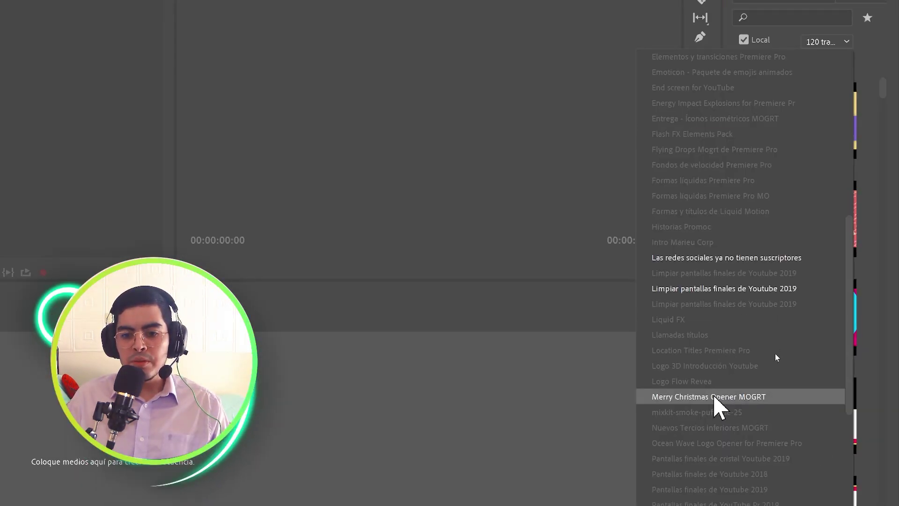
click(713, 398)
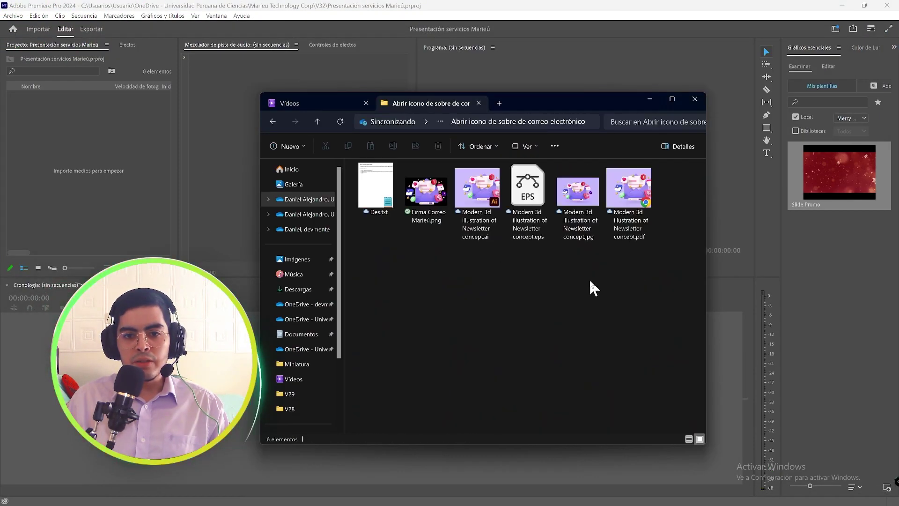
- Import Firma Correo Marieu.png and drop it on the timeline to create its sequence
click(428, 191)
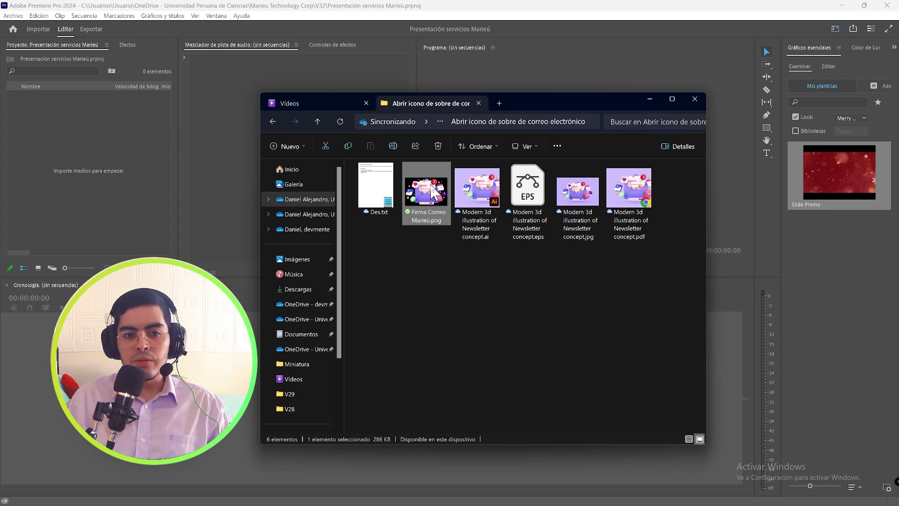
drag(433, 194, 140, 151)
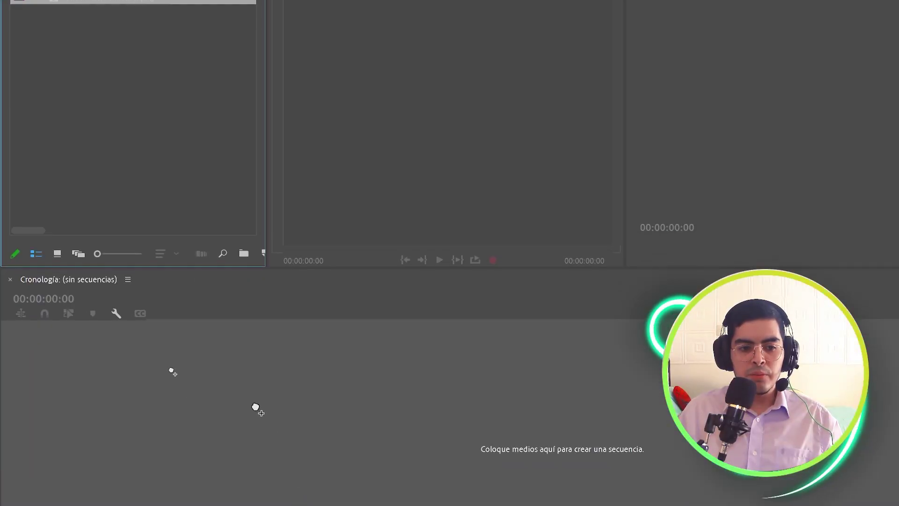
drag(272, 412, 275, 422)
click(60, 15)
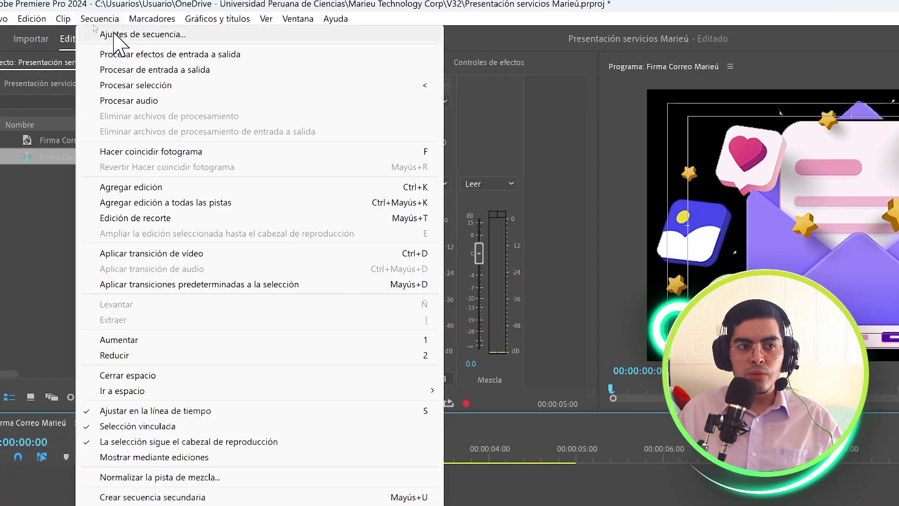
click(98, 26)
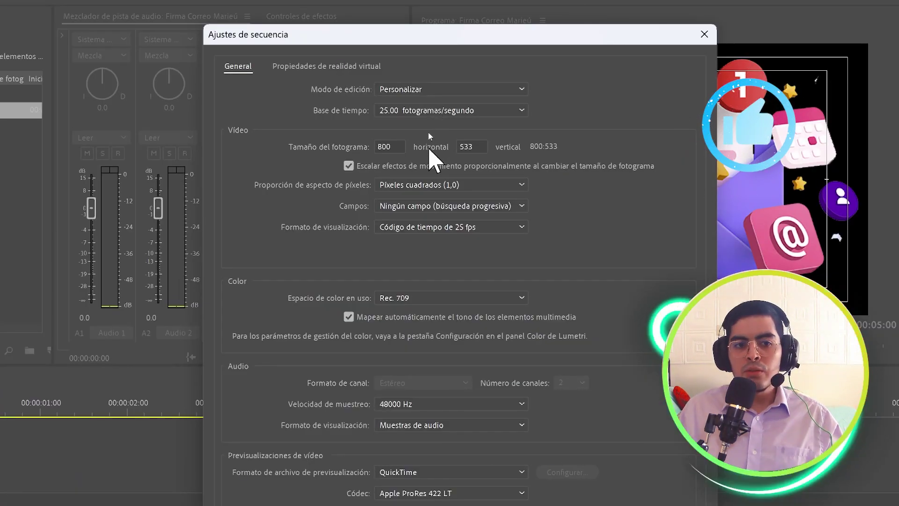
- Set the sequence to 1920×1080 with I-Frame sólo MPEG previews, accepting preview deletion
double_click(379, 147)
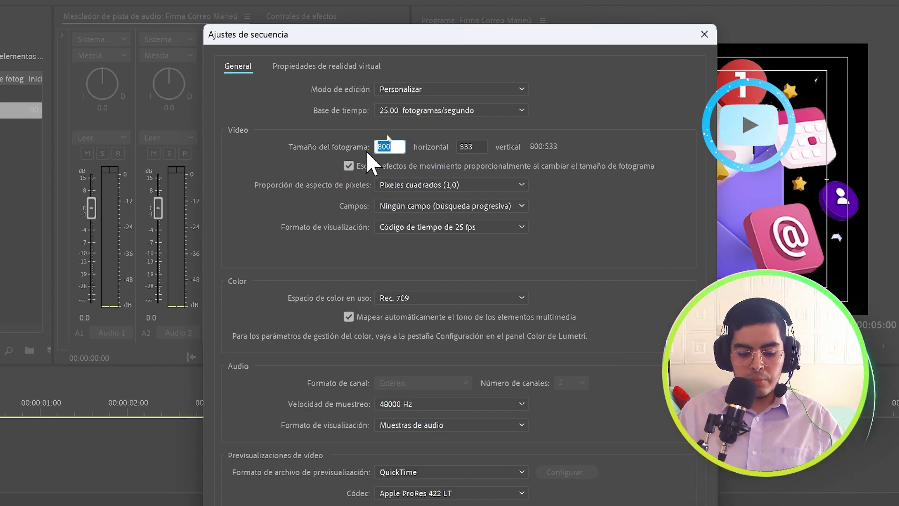
text(1920)
key(Tab)
text(1080)
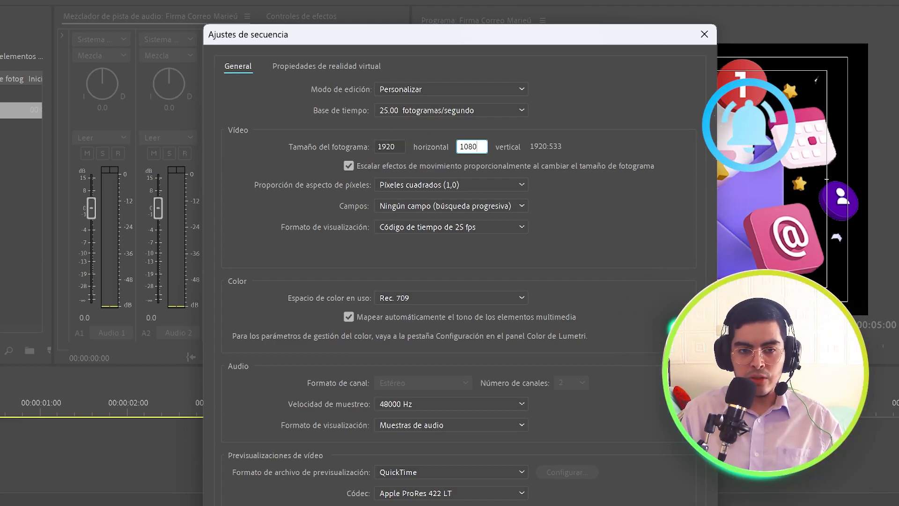
key(Tab)
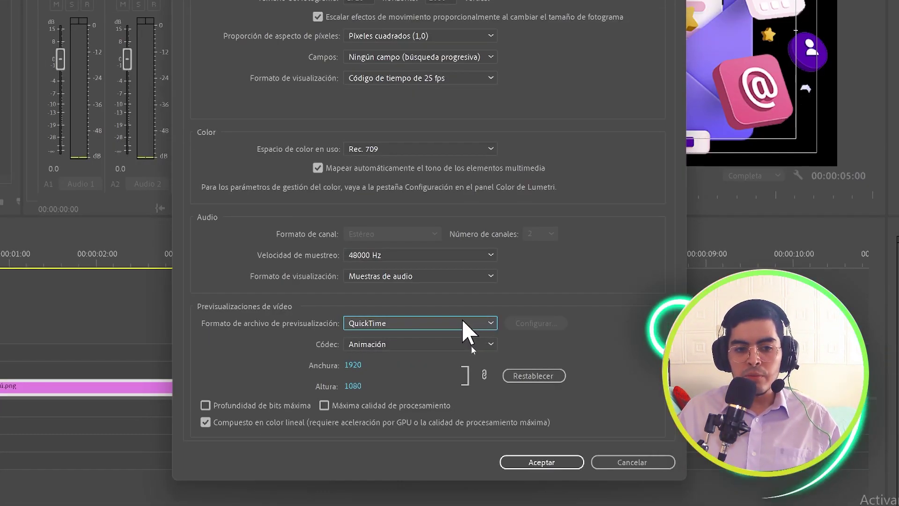
click(458, 321)
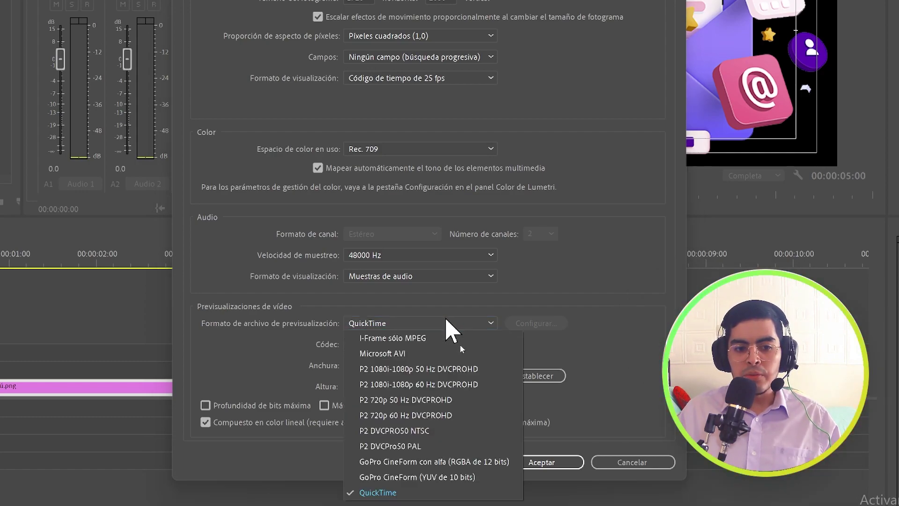
click(434, 339)
click(542, 463)
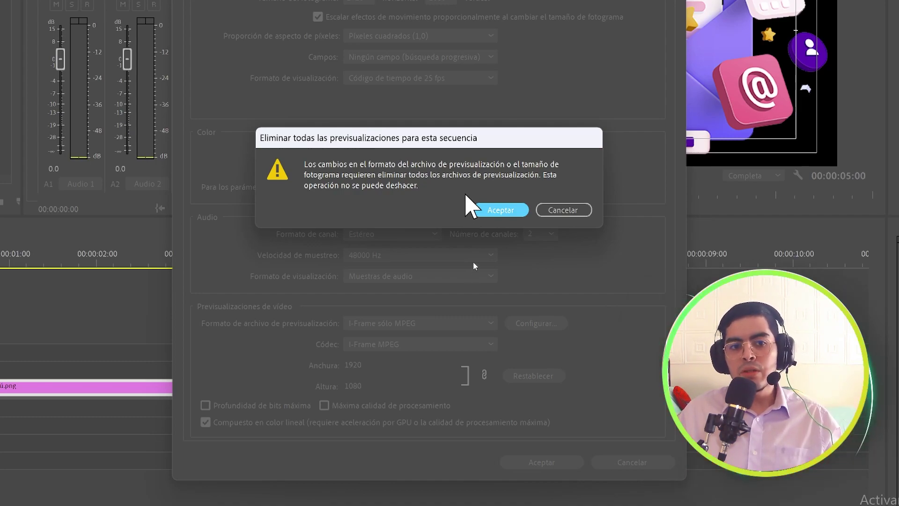
click(487, 210)
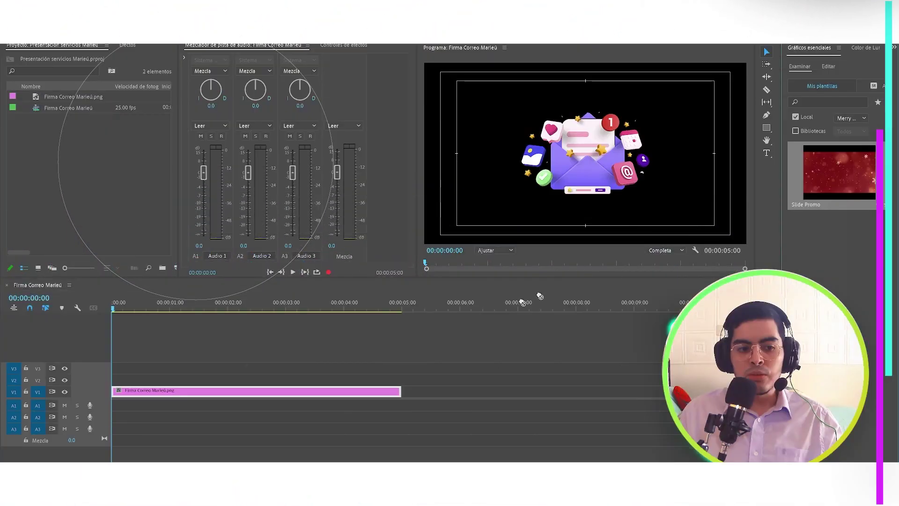
- Place the Slide Promo template on track V2 and select the clip
drag(540, 296, 135, 379)
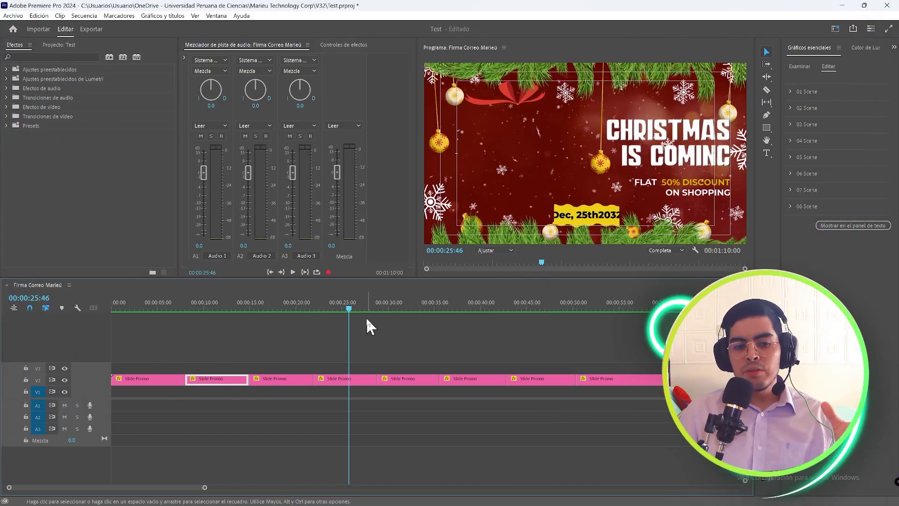
click(379, 387)
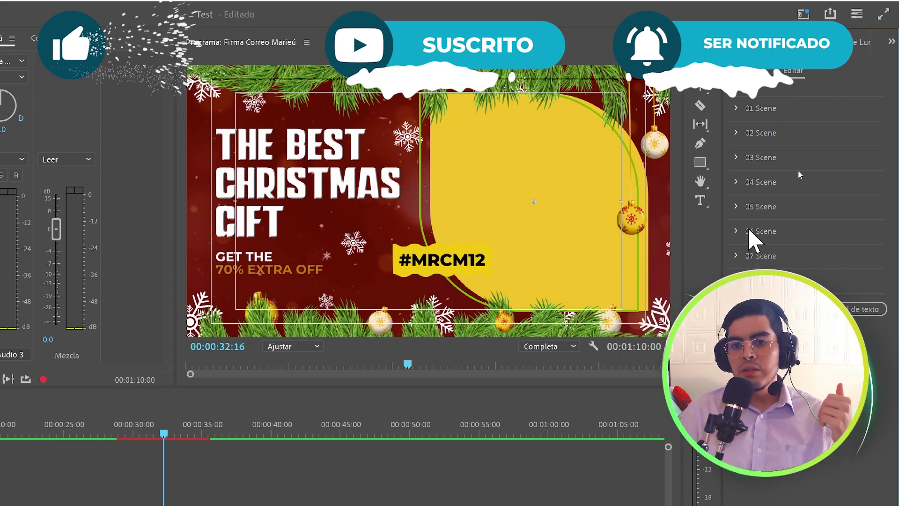
- Replace the 05 Scene image with the Business 14 Illustration file
click(737, 207)
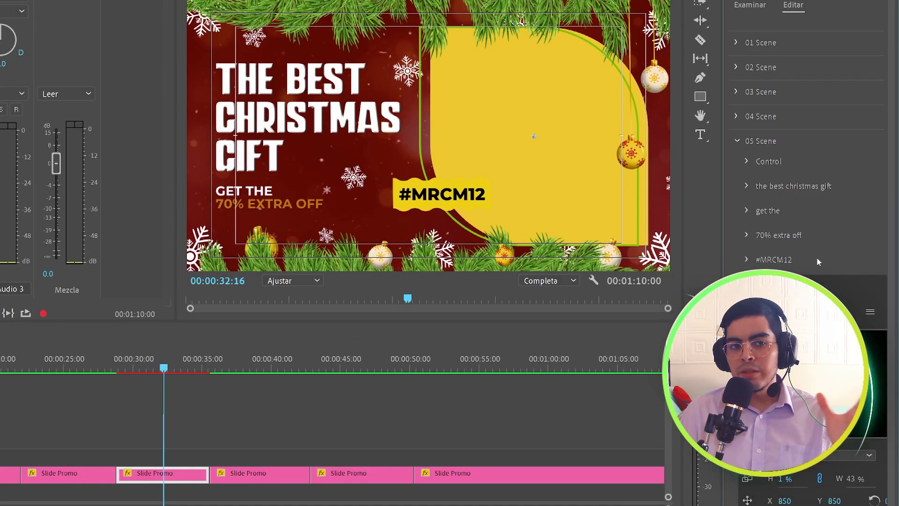
right_click(878, 276)
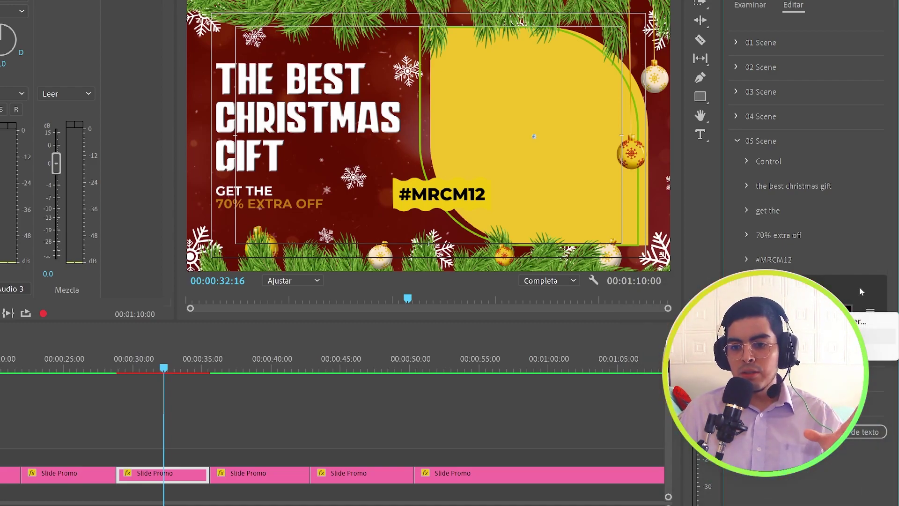
click(861, 321)
click(413, 78)
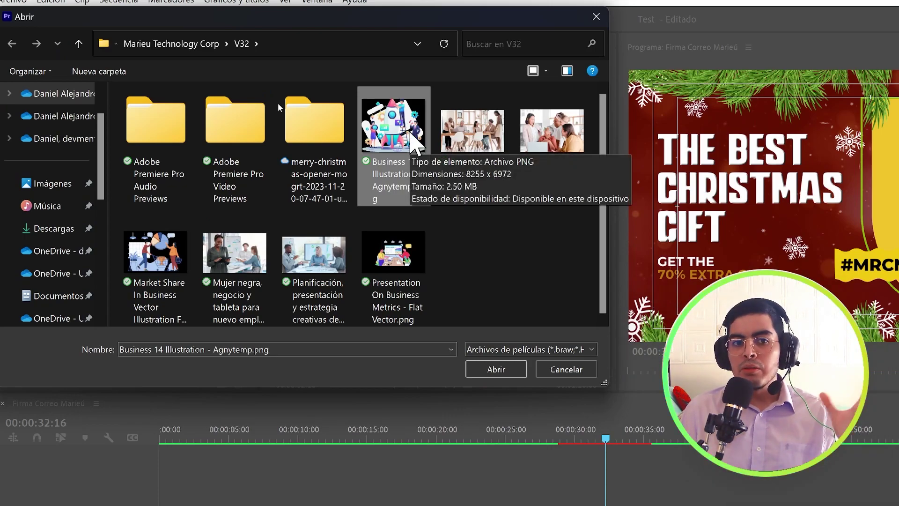
double_click(410, 140)
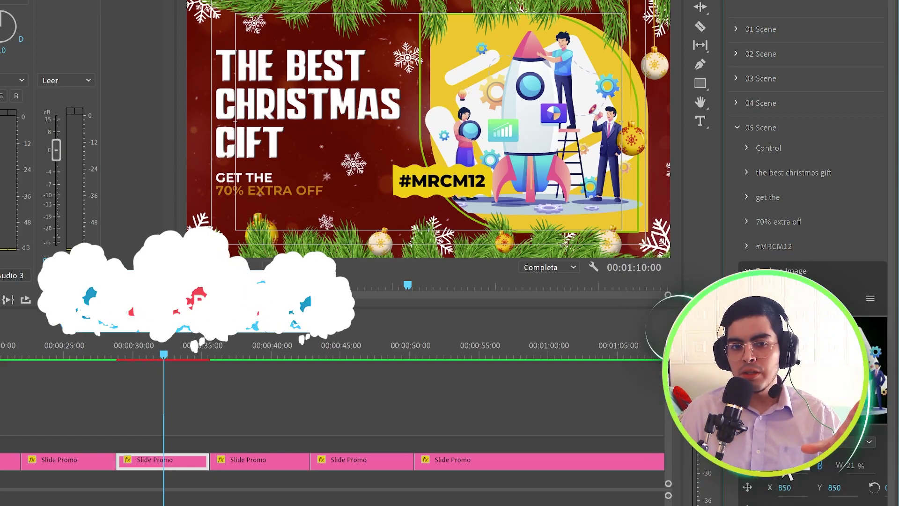
- Replace the scene 05 title with 'EL MEJOR REGALO DE NAVIDAD' and add '¡ PÁGINA WEB !'
click(793, 172)
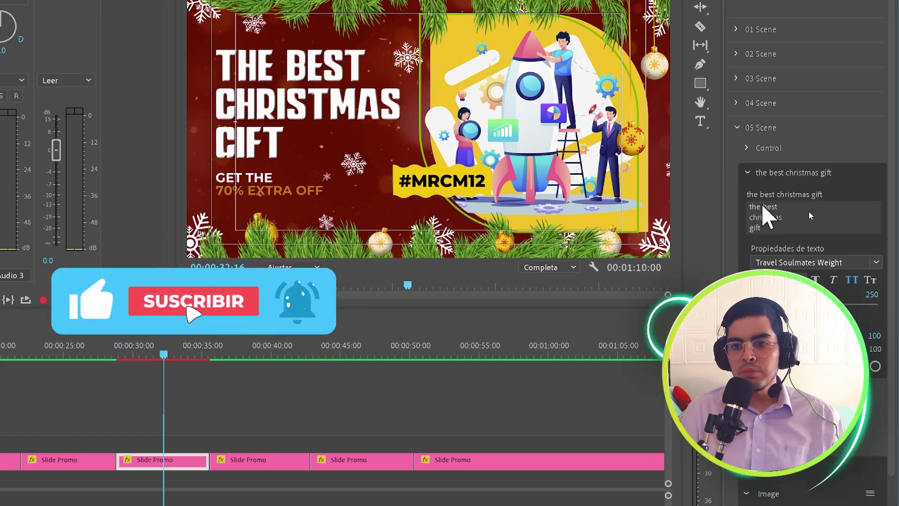
double_click(809, 212)
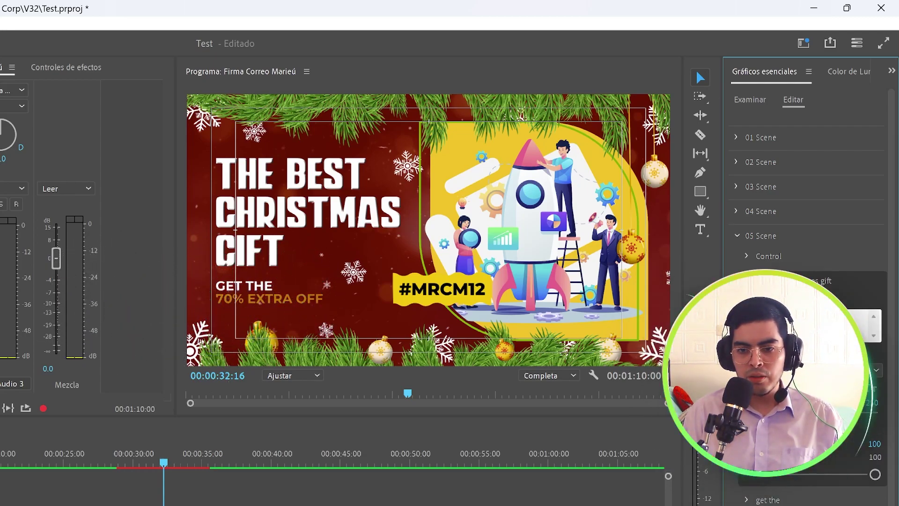
text(el mejor regalo de navidad)
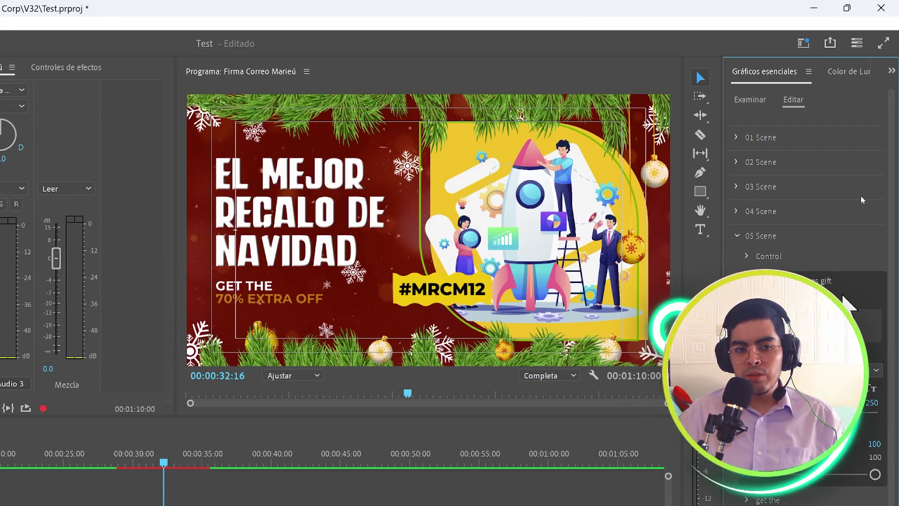
key(BackSpace)
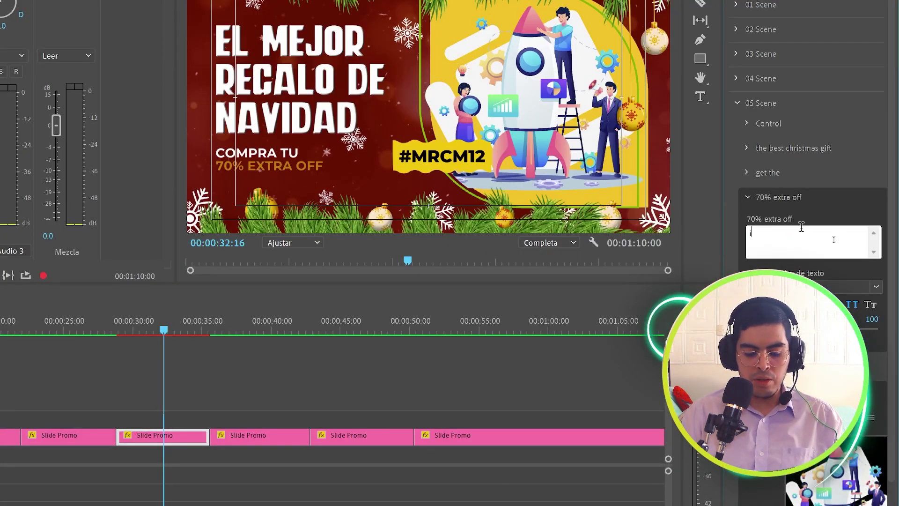
text(¡ PÁGINA WEB !)
- Select the #MRCM12 text group, then scrub the playhead to 00:00:35:37
click(778, 196)
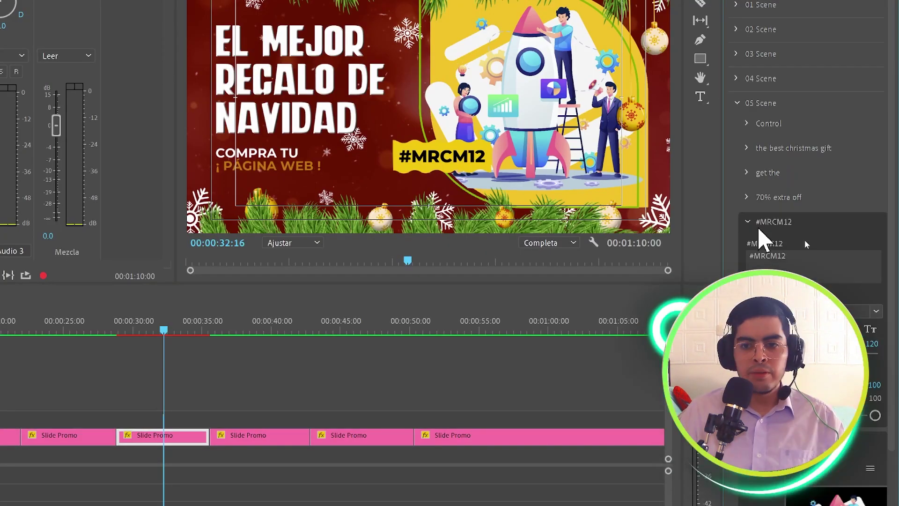
click(829, 266)
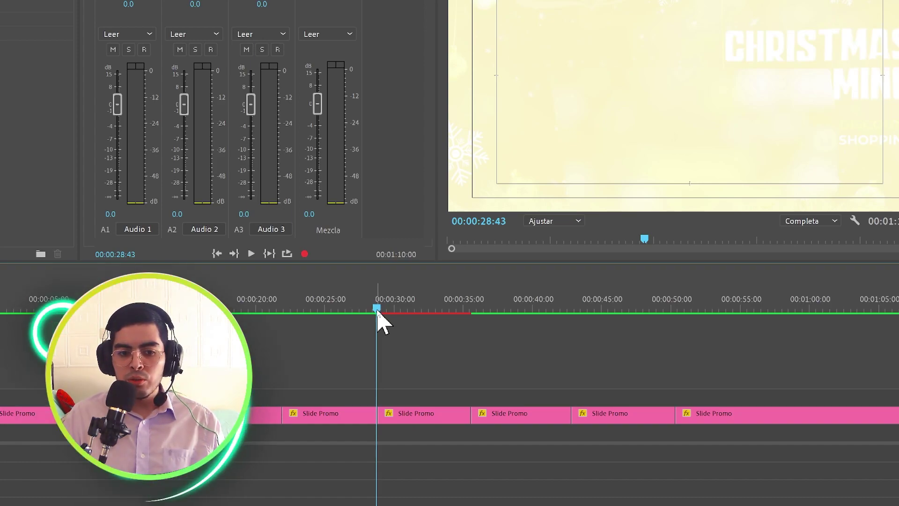
drag(377, 309, 472, 310)
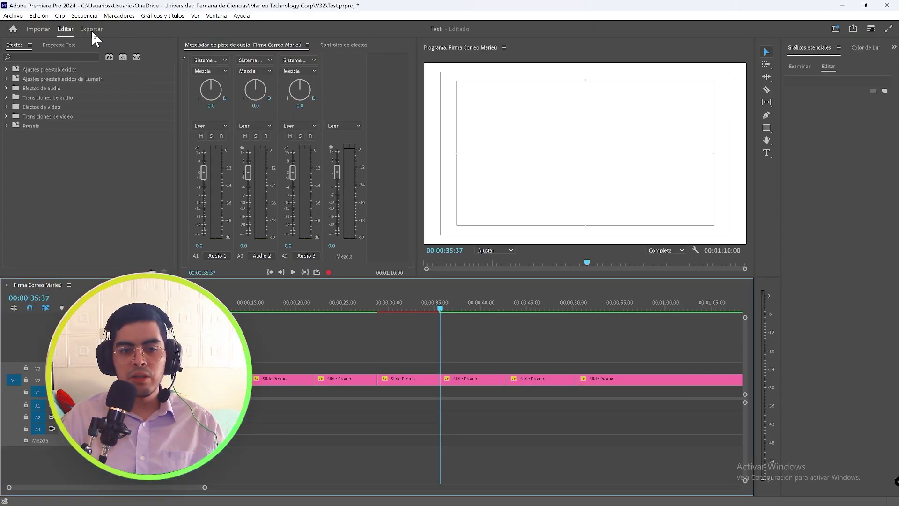
- On the Export page, set the export range to Personalizado (custom)
click(92, 31)
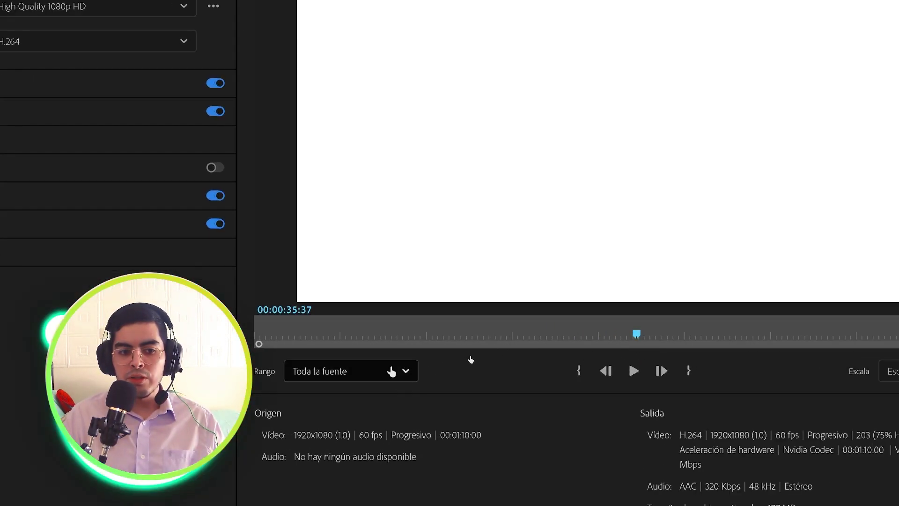
click(379, 372)
click(352, 471)
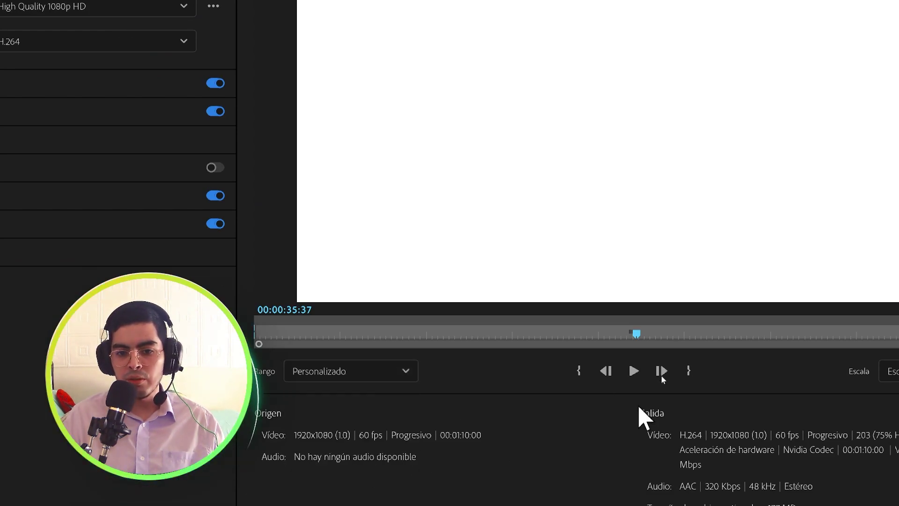
- Mark the In and Out points on the export ruler for a 00:00:41:26 output
click(560, 335)
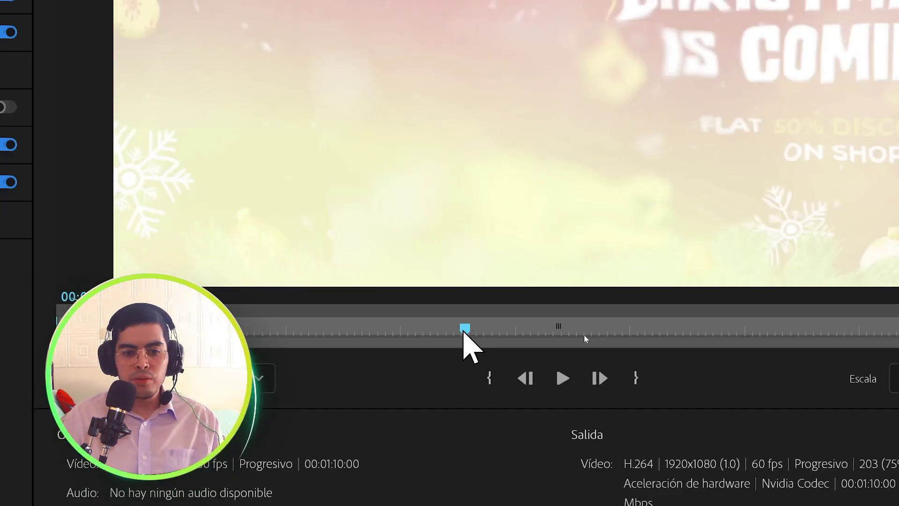
click(489, 380)
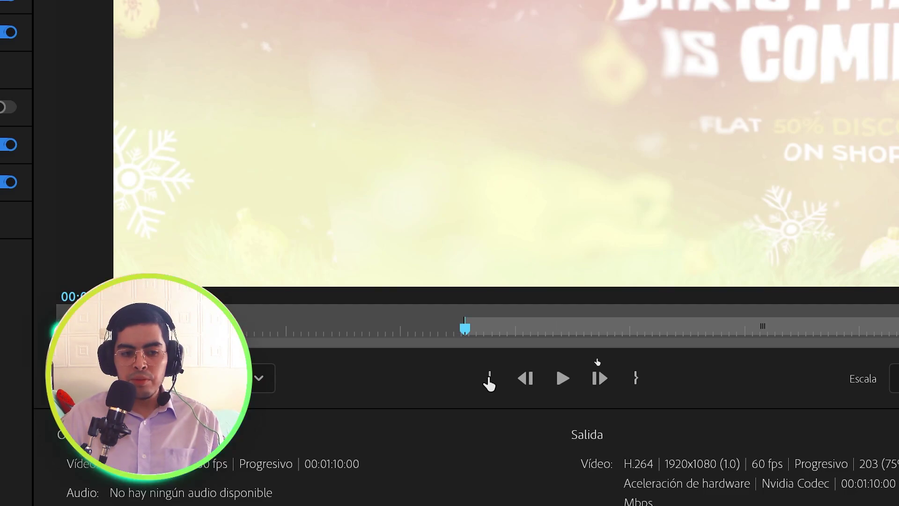
click(560, 331)
mouse_move(555, 328)
mouse_down()
mouse_move(523, 285)
mouse_move(532, 285)
mouse_up()
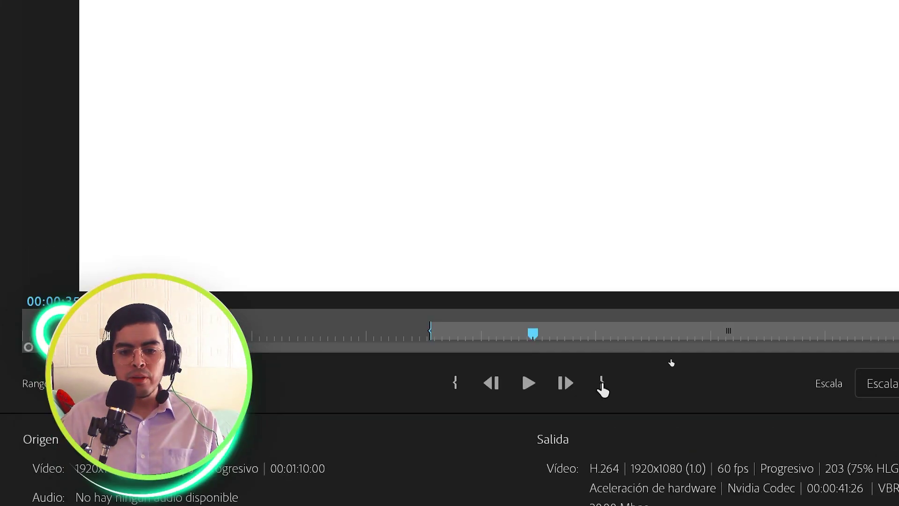